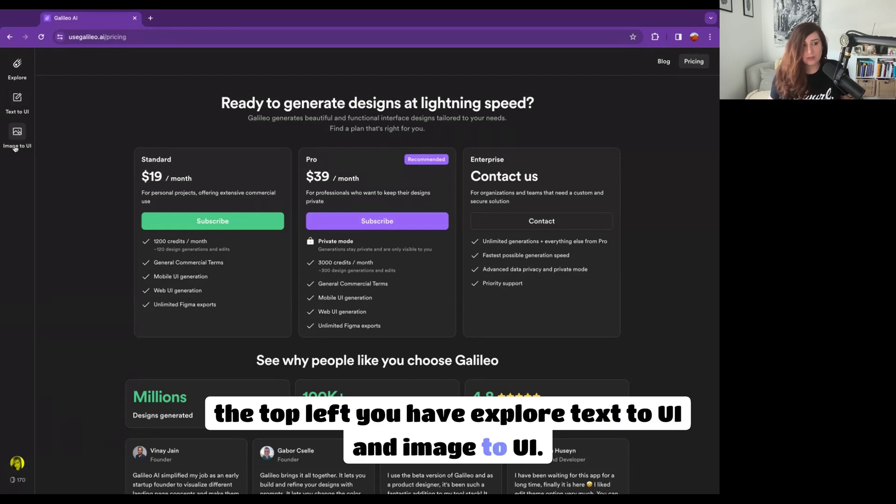
Browse the featured designs in the Explore gallery and view the prompt of the Quran study app design
left_click(17, 65)
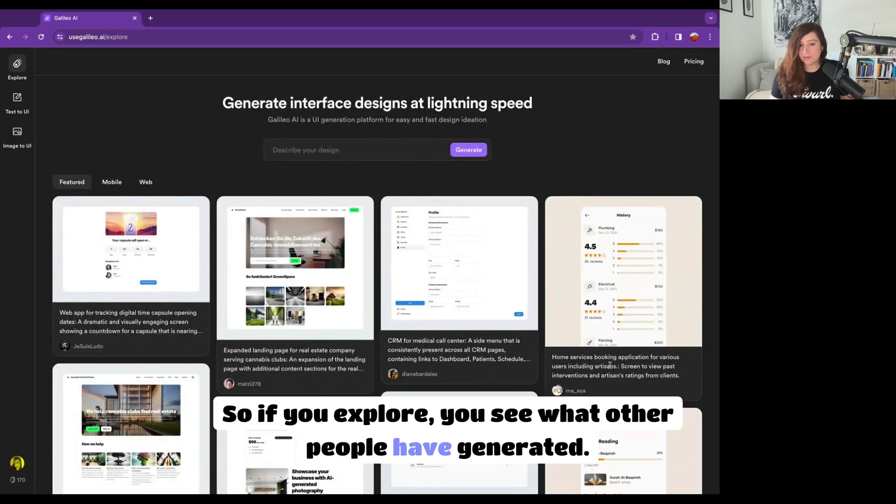
scroll(303, 200, "down", 10)
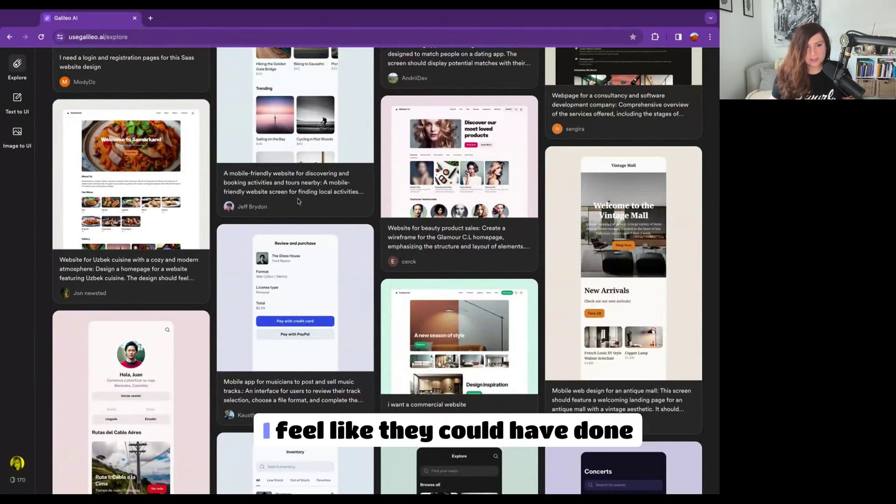
scroll(303, 200, "up", 4)
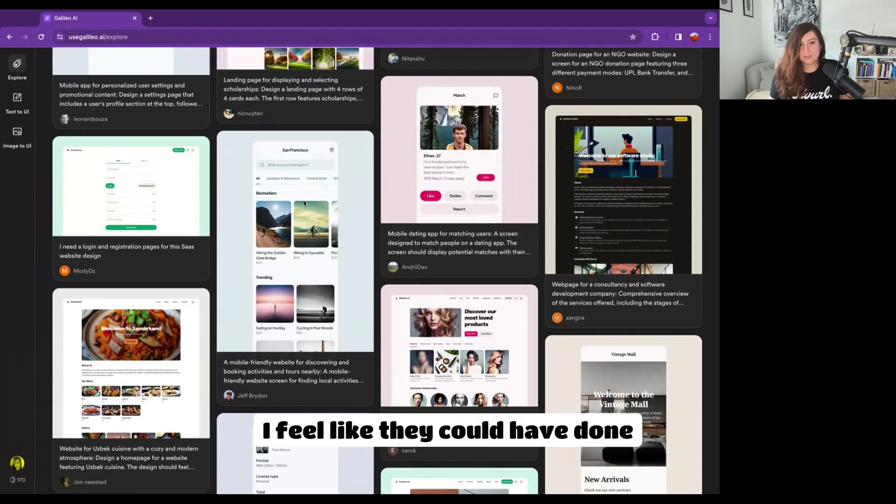
scroll(280, 107, "up", 3)
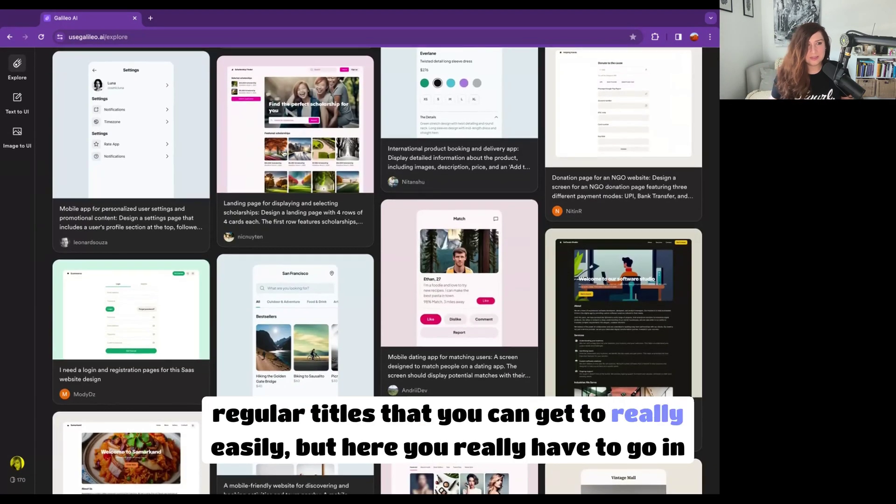
scroll(285, 140, "up", 2)
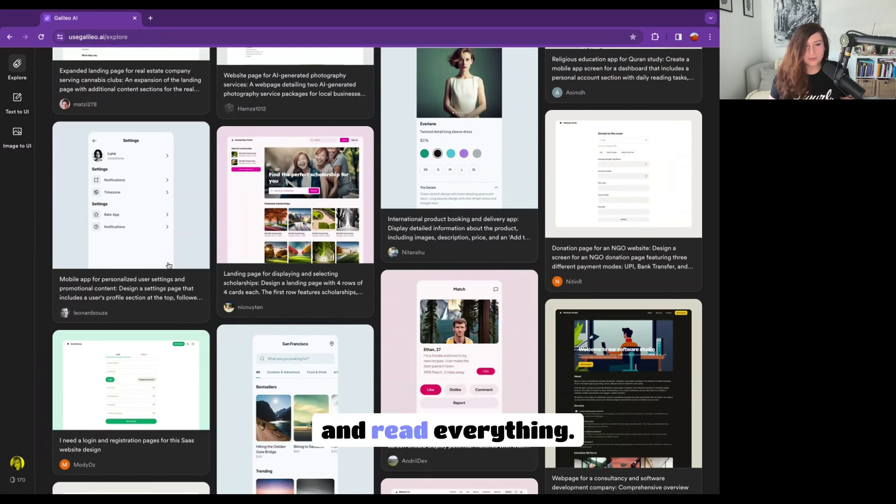
scroll(188, 275, "up", 1)
scroll(189, 275, "up", 3)
left_click(609, 154)
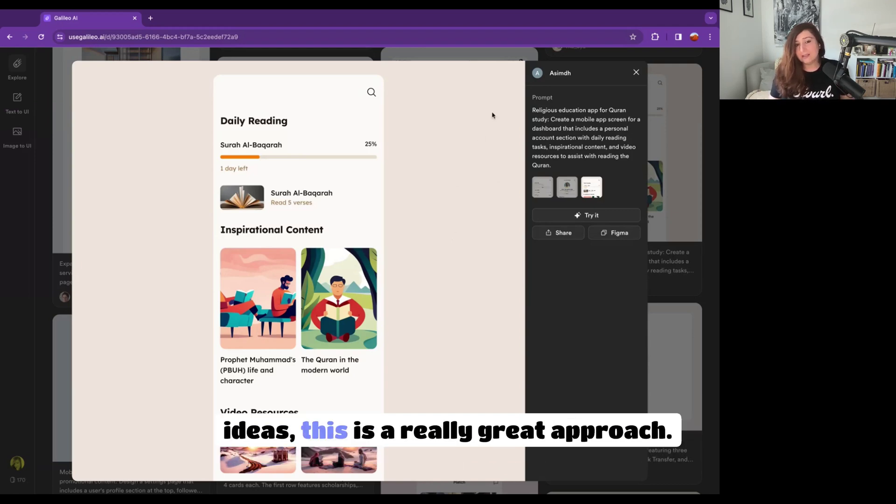
left_click(637, 72)
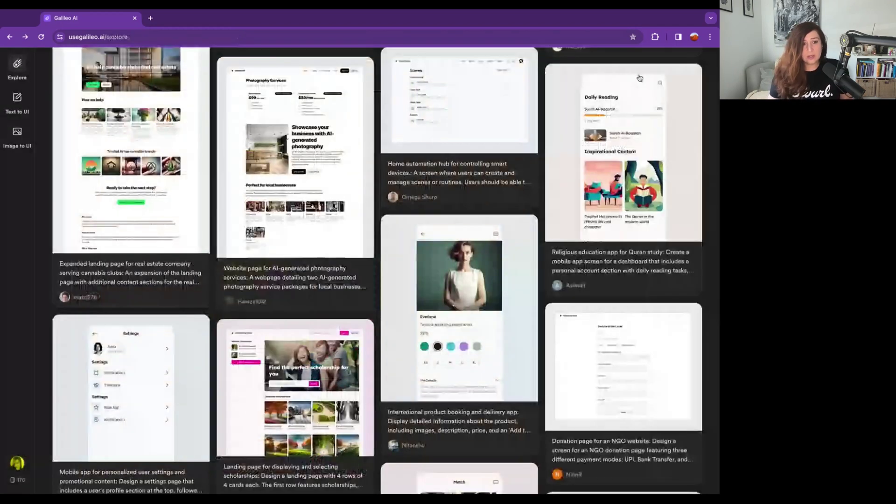
Filter the Explore gallery by mobile designs and by web designs
scroll(416, 156, "up", 6)
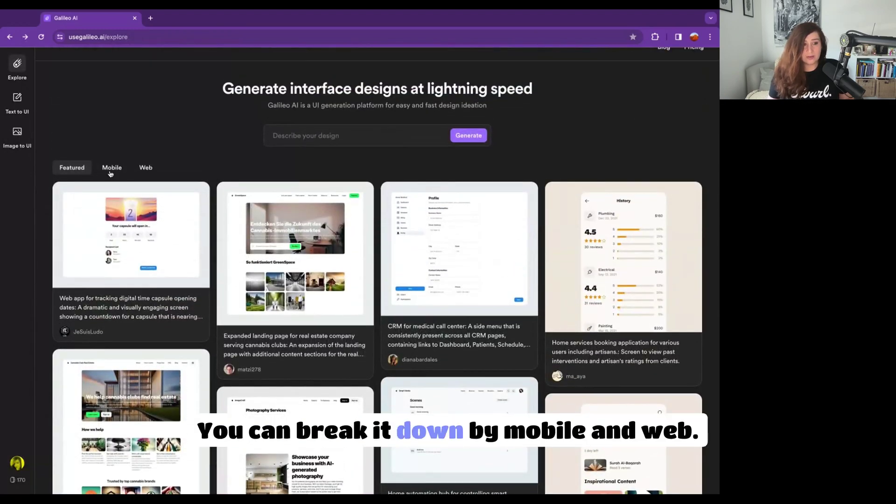
left_click(110, 171)
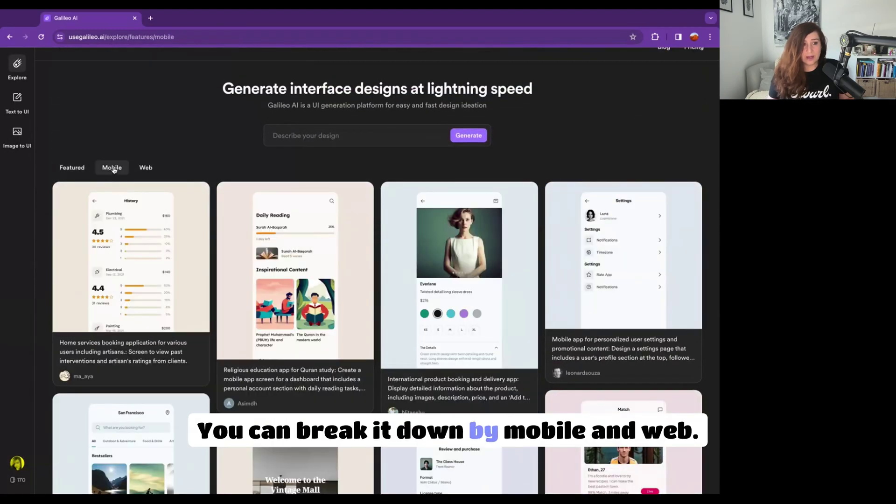
left_click(145, 169)
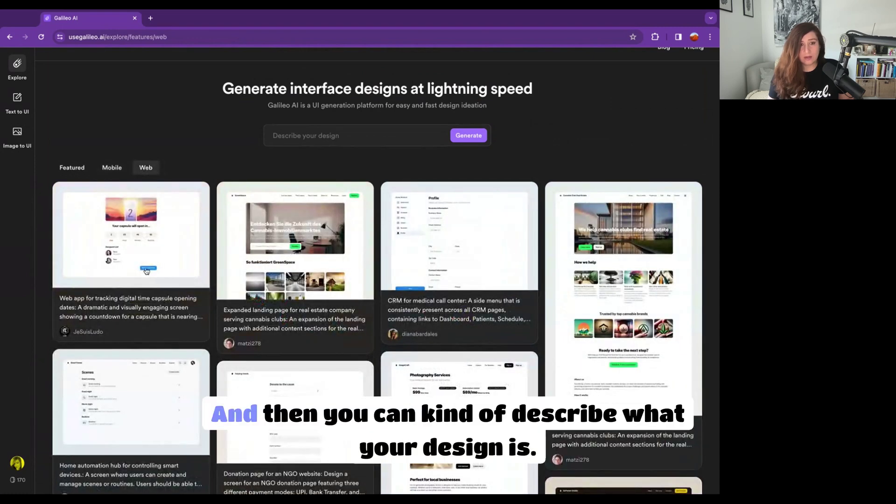
Generate a new design from the prompt "An app that teaches people how to communicate better"
left_click(304, 137)
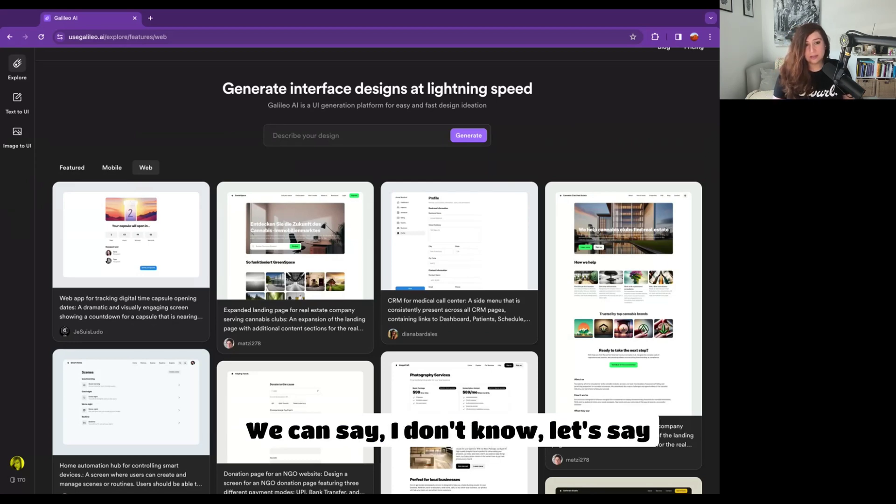
type("An app that teaches people how to communicate better")
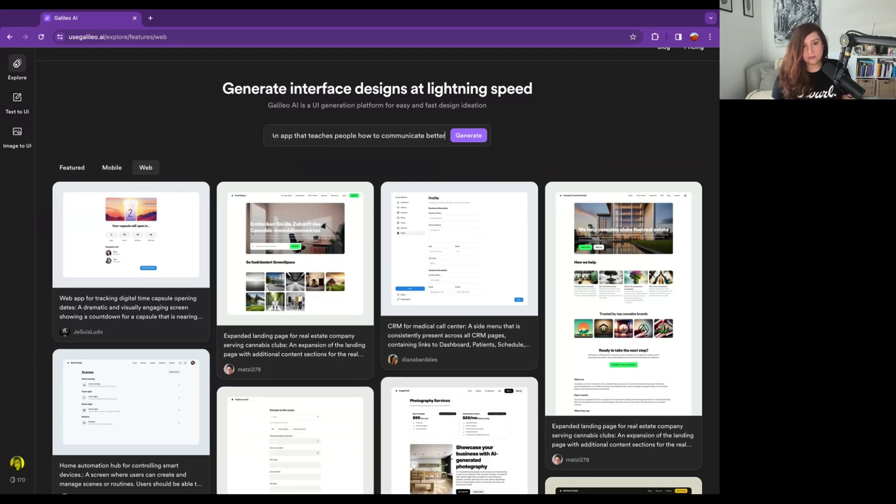
left_click(460, 136)
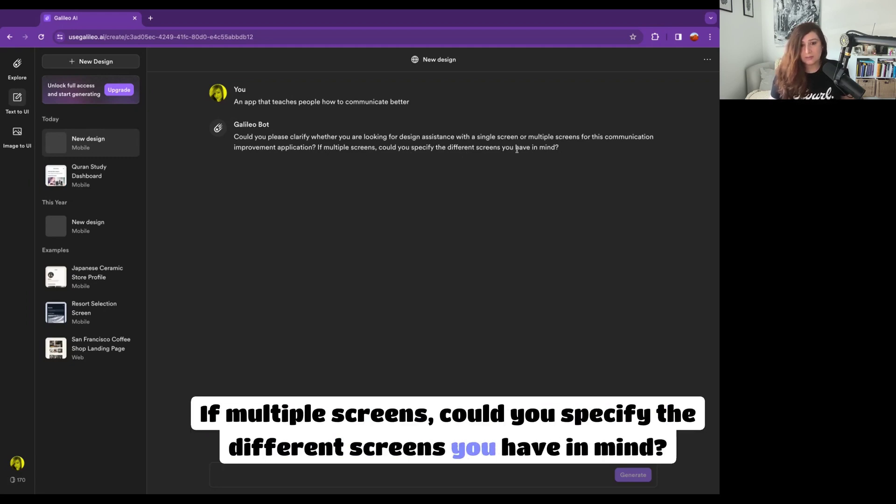
Answer the bot's clarifying question with "landing page for app about communication" and submit it
left_click(273, 473)
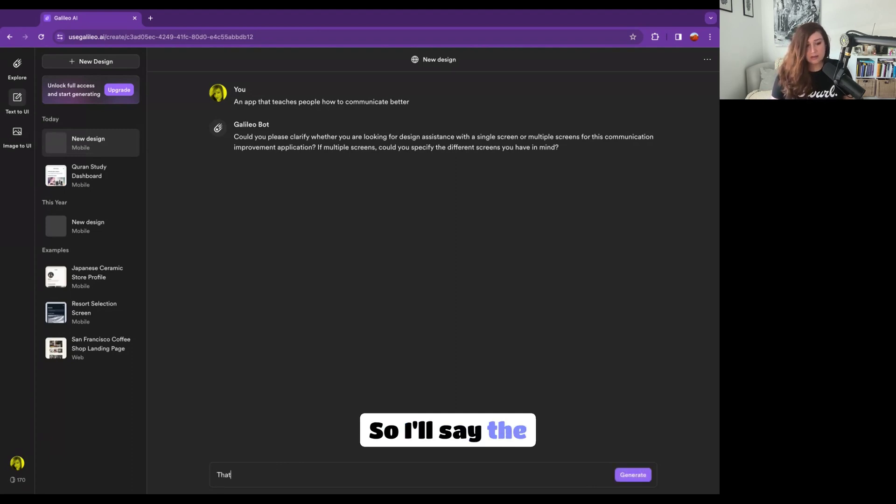
left_click_drag(231, 475, 197, 476)
type("landing ")
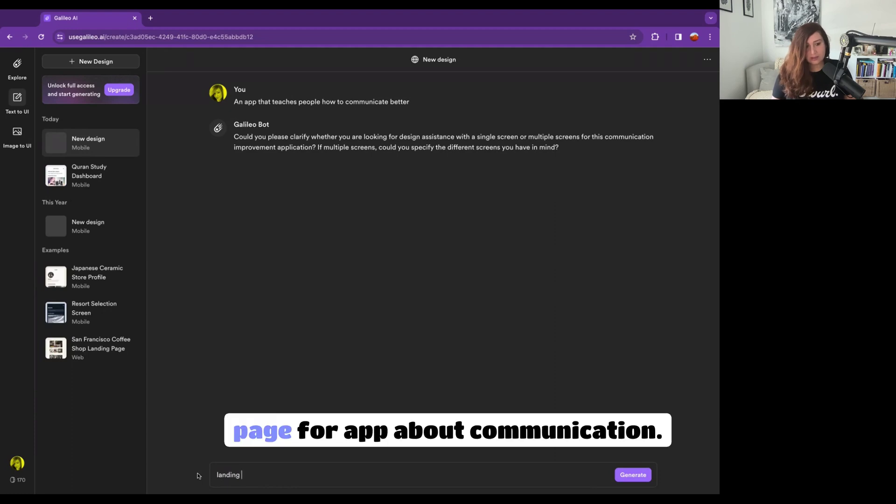
type("page for app ab")
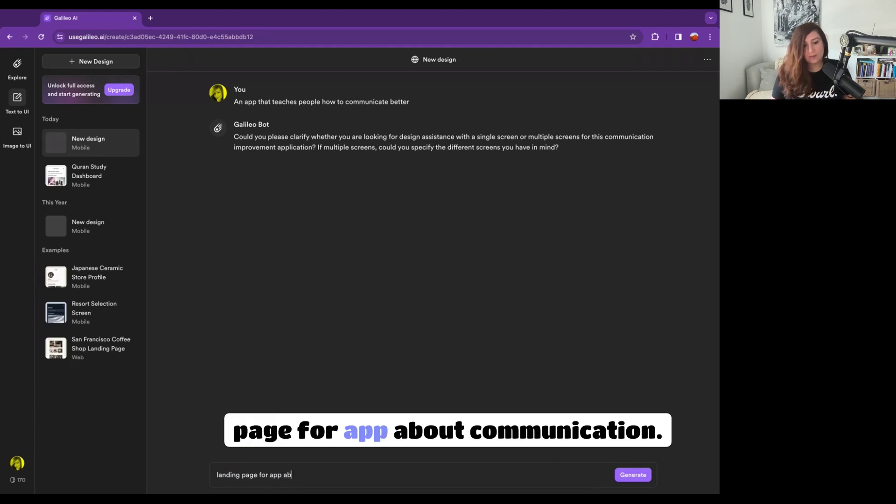
type("out communication")
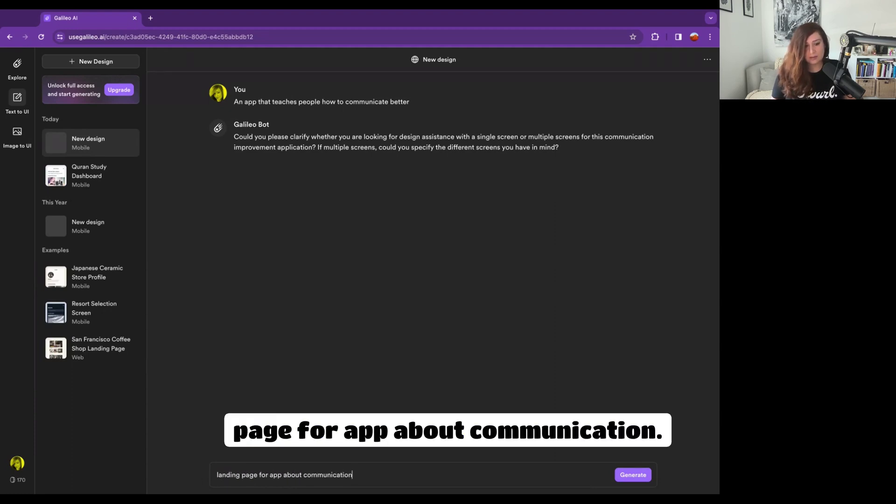
key("Return")
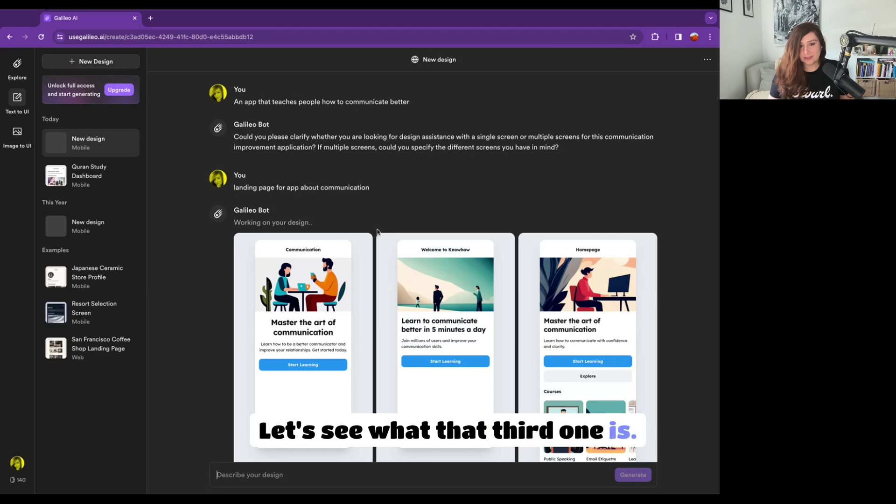
Review the three landing page variants and set their theme to dark appearance with the red color #EA2831
scroll(367, 260, "down", 2)
scroll(367, 259, "up", 1)
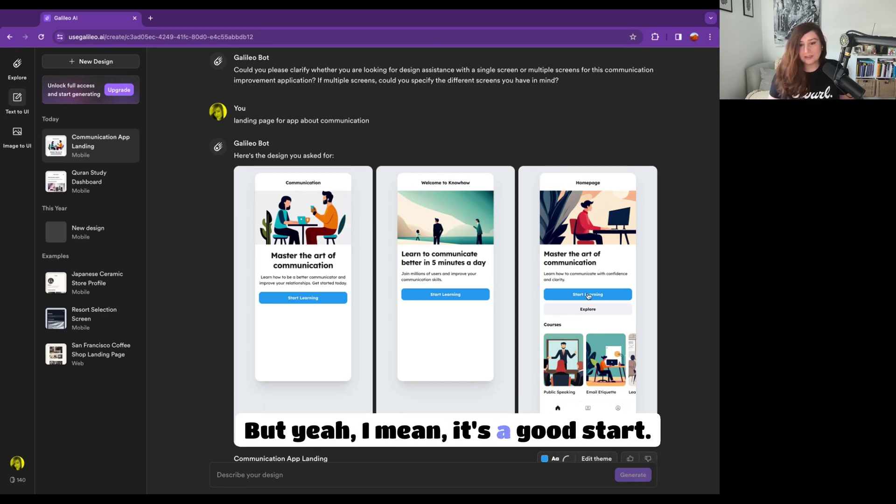
scroll(411, 341, "down", 1)
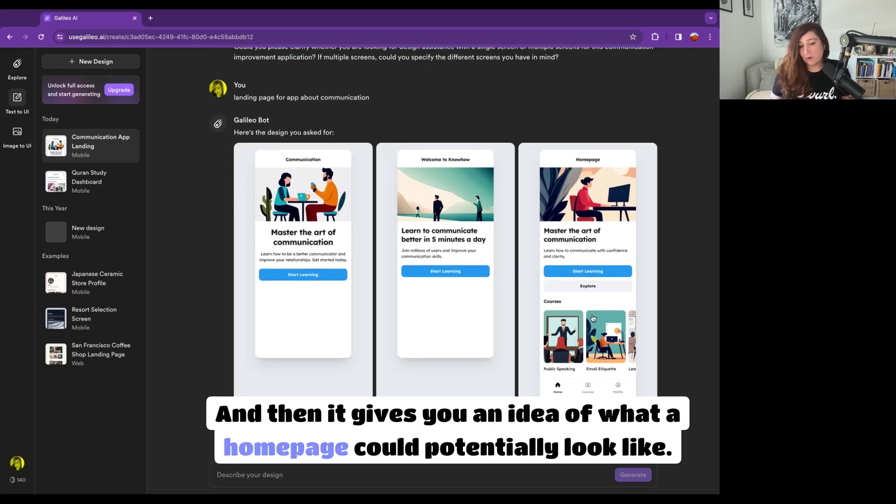
scroll(595, 299, "down", 1)
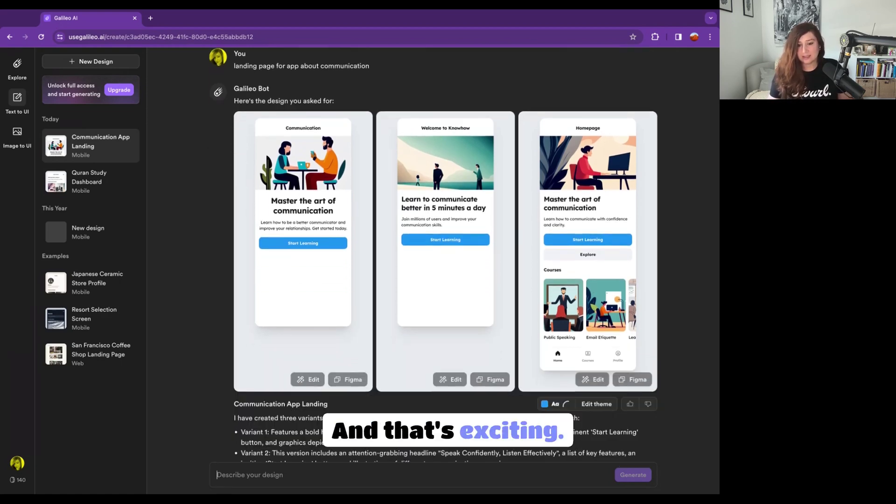
left_click(550, 406)
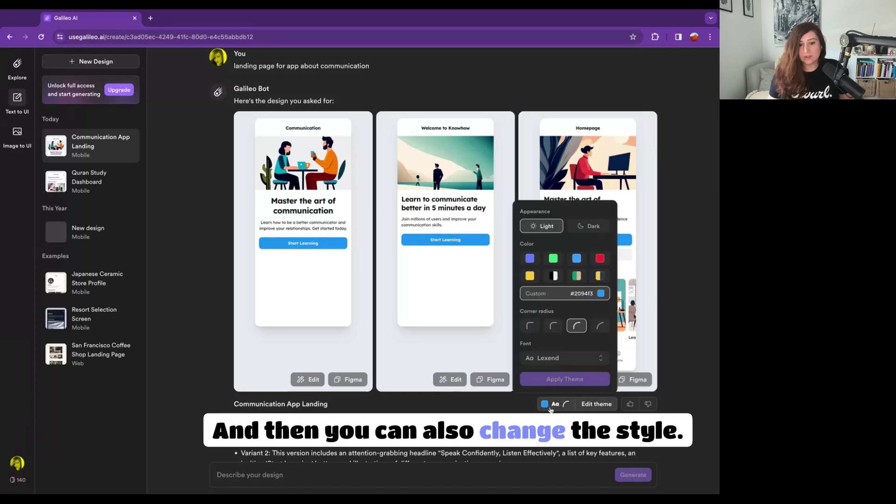
left_click(550, 406)
left_click(550, 406)
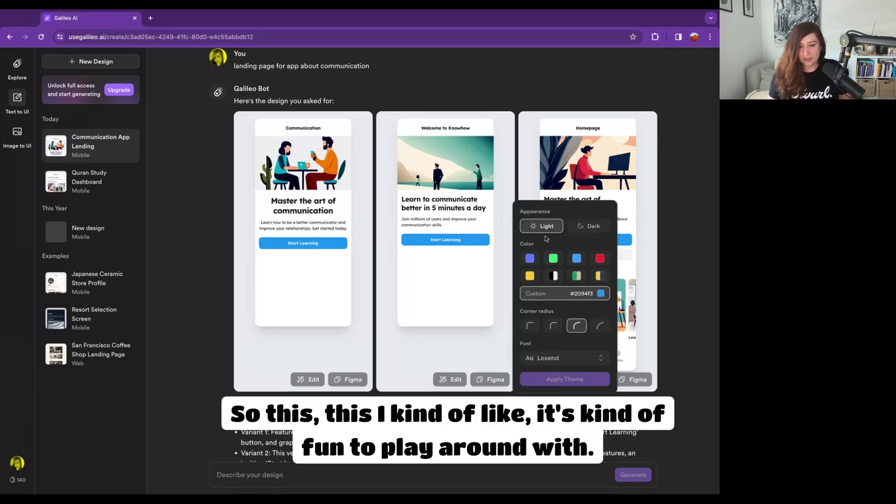
left_click(571, 226)
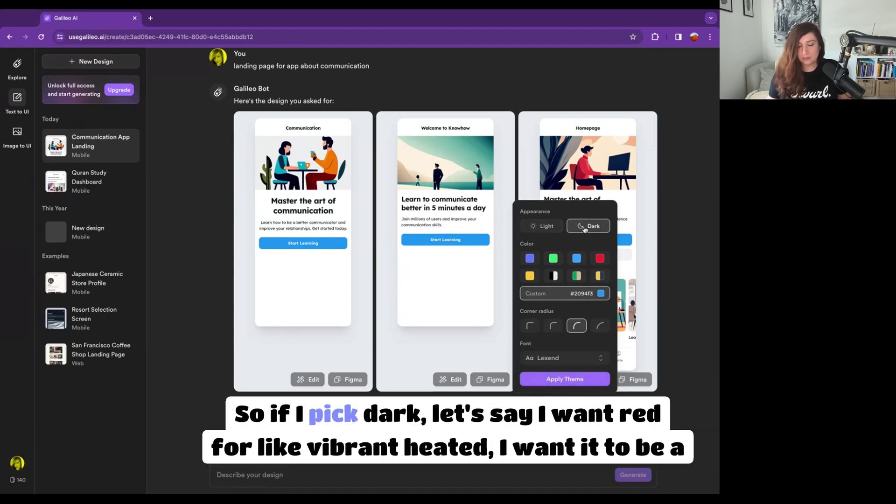
left_click(600, 260)
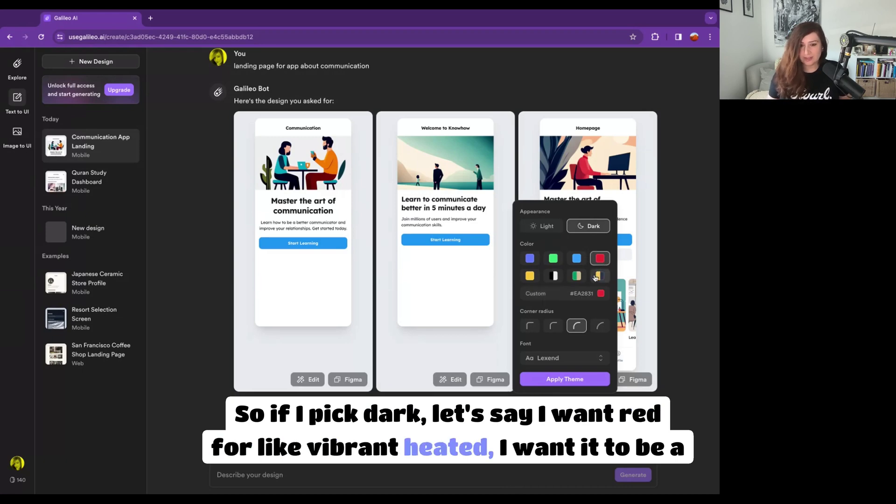
Give the theme the most rounded corner radius and a different font, and apply it to the generated designs
left_click(531, 326)
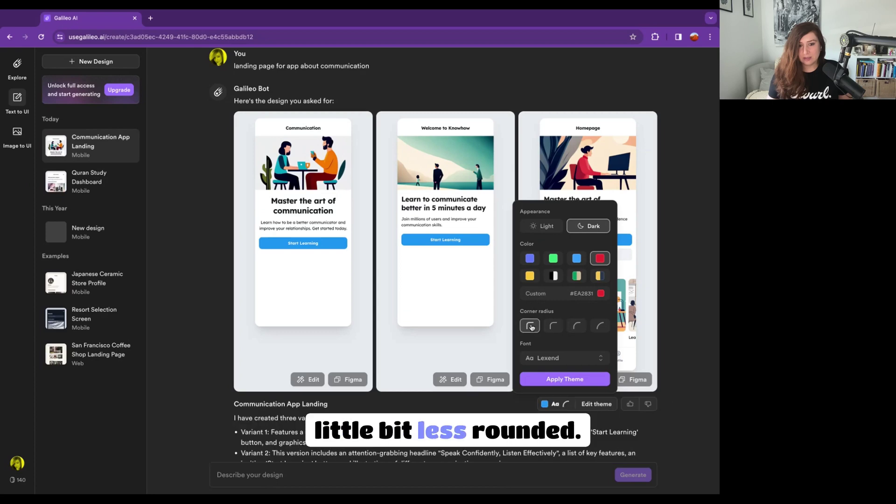
left_click(604, 327)
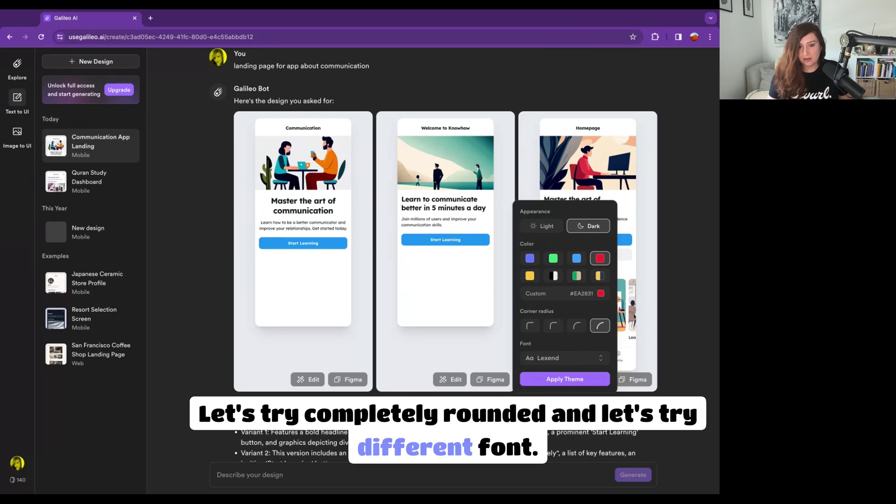
left_click(565, 379)
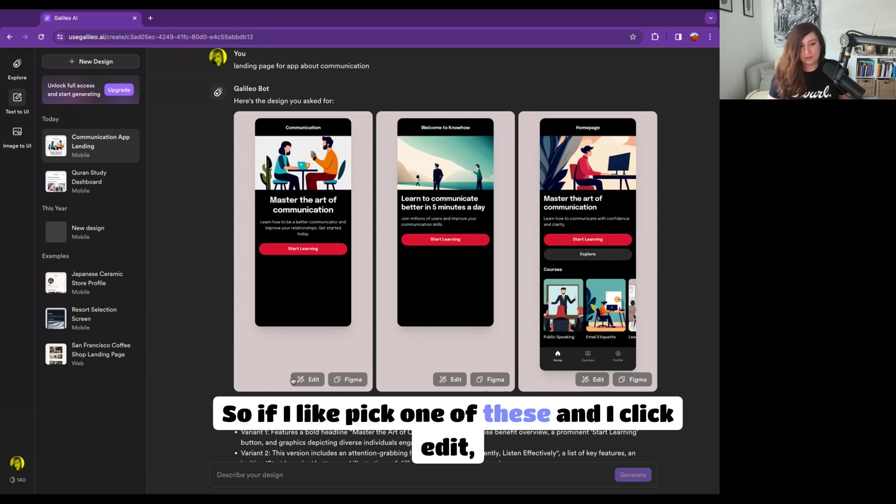
Edit the first landing page variant with the request "add call to action to meet with a communication specialist" and view the regenerated design
left_click(308, 379)
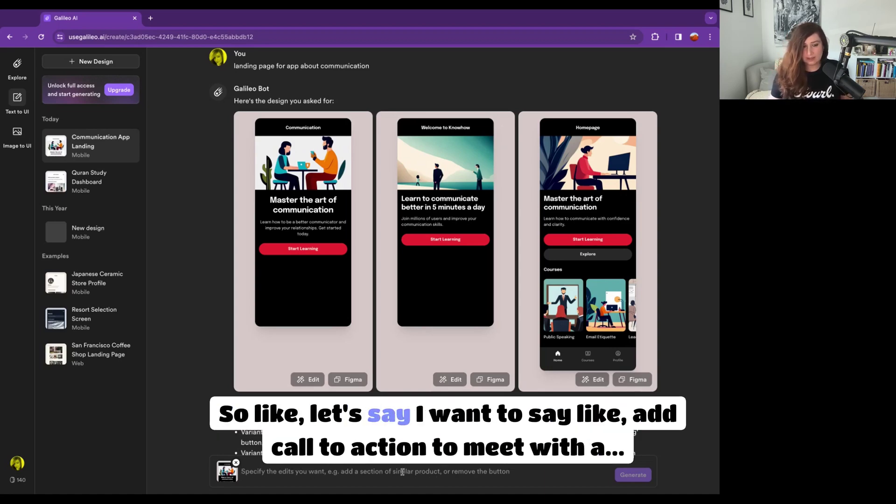
type("add ")
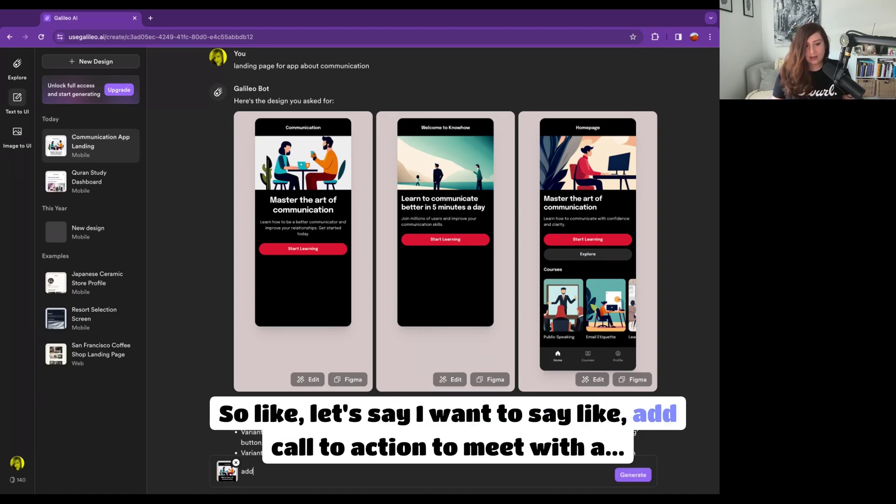
type("call to action to meet")
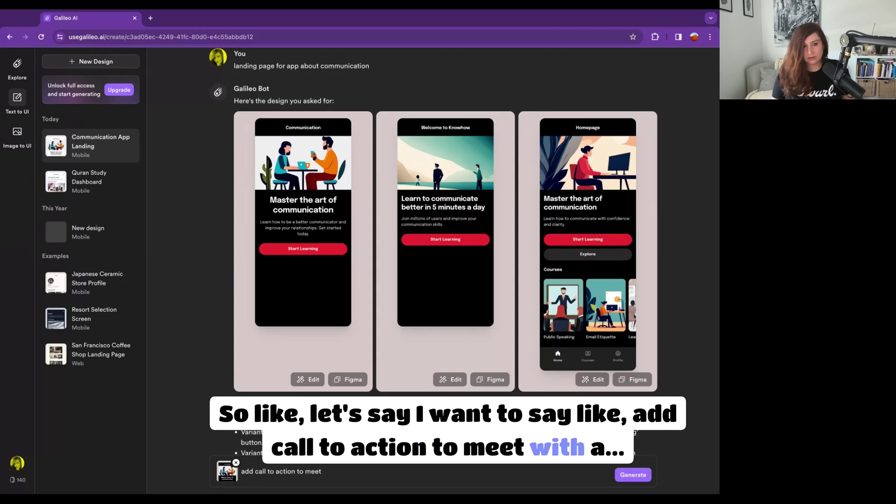
type(" with a")
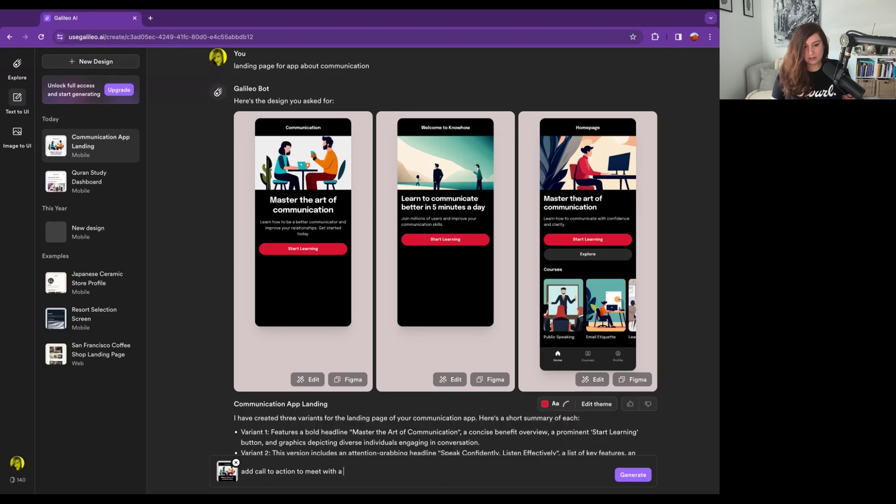
type(" communication specialist")
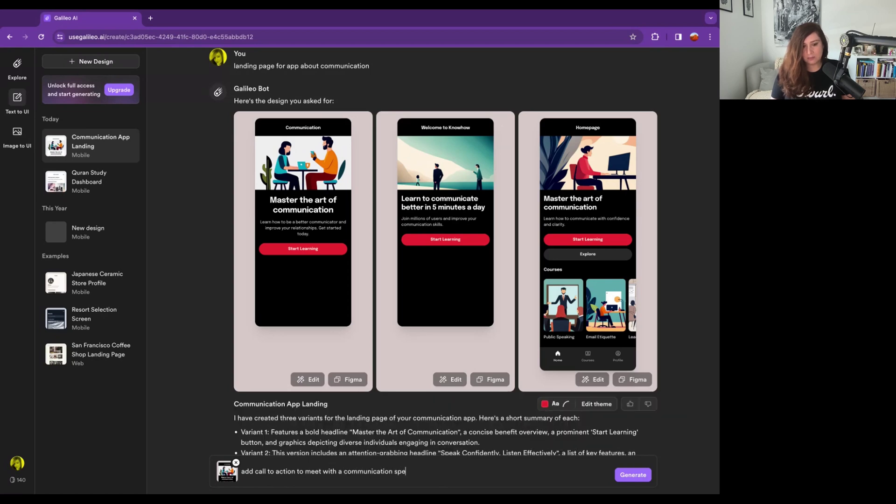
key("Return")
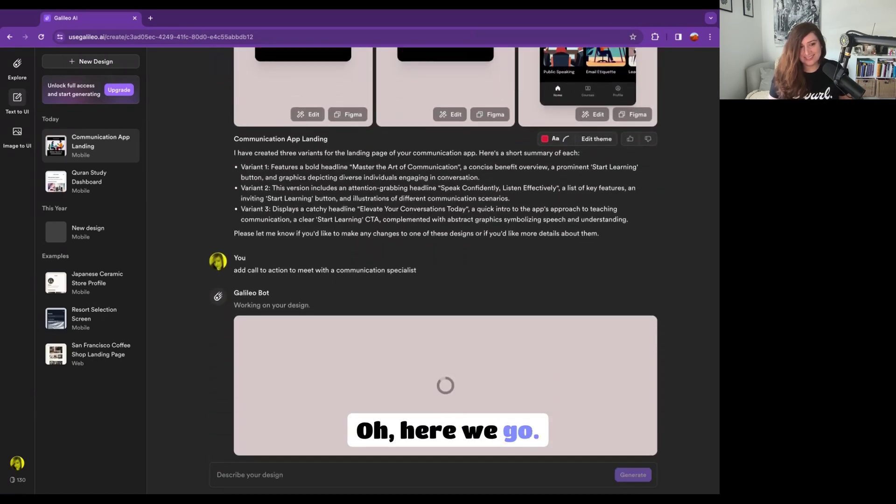
scroll(327, 296, "down", 5)
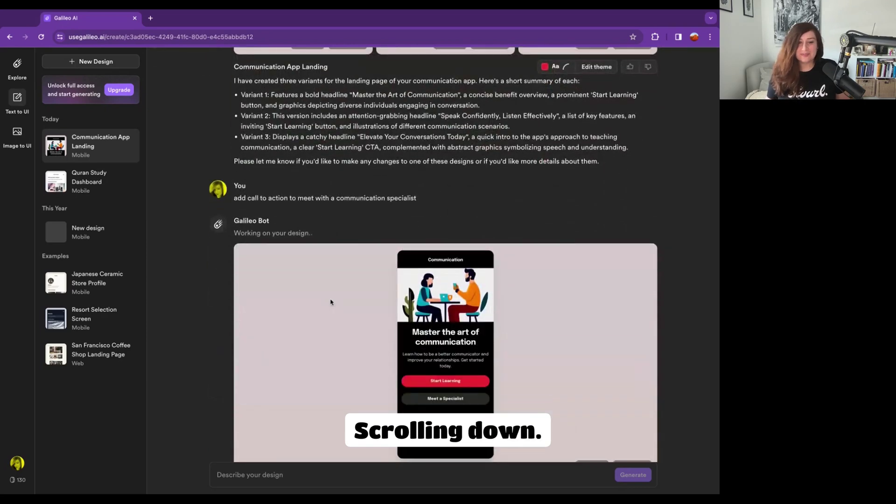
scroll(432, 355, "down", 1)
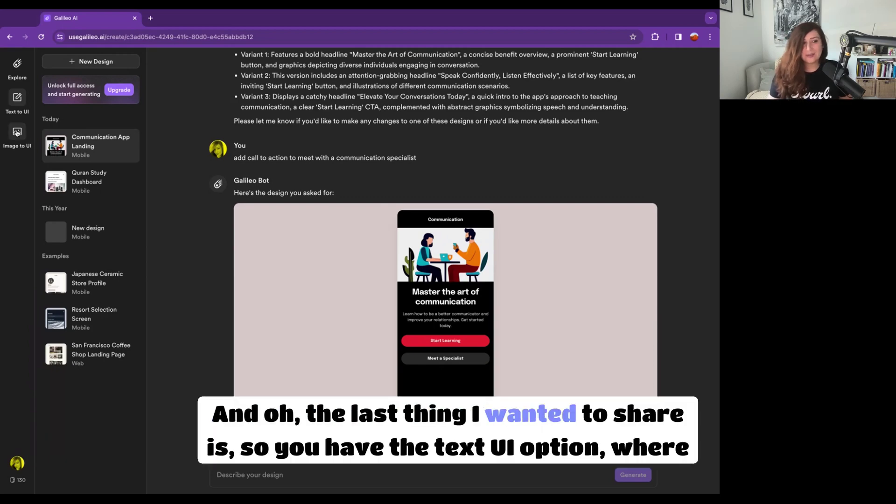
View the public and private options of a new Text to UI design and open the Image to UI page
left_click(19, 103)
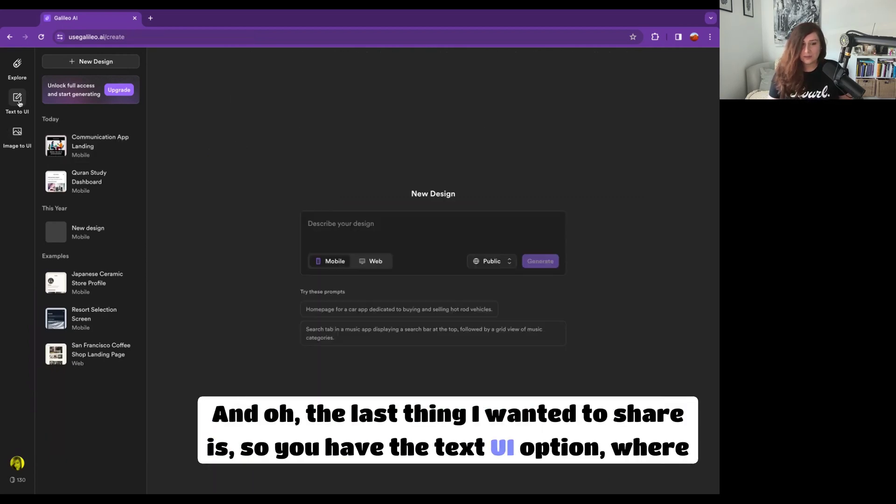
left_click(505, 261)
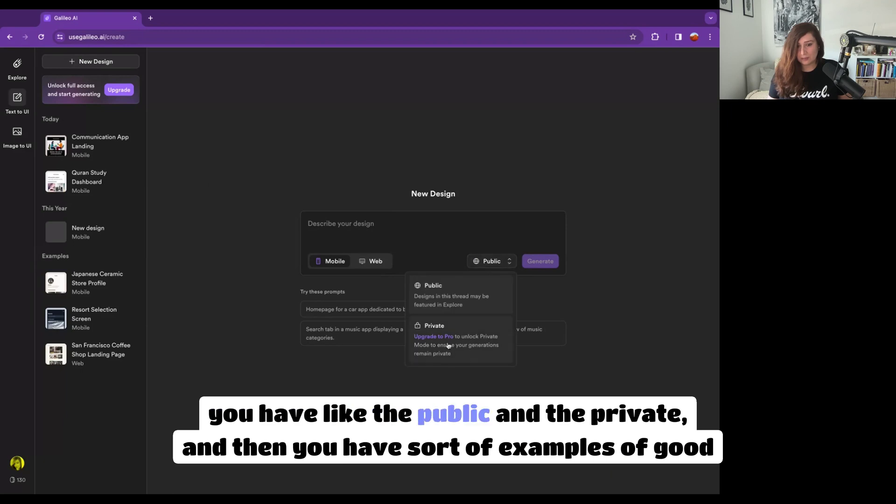
left_click(266, 195)
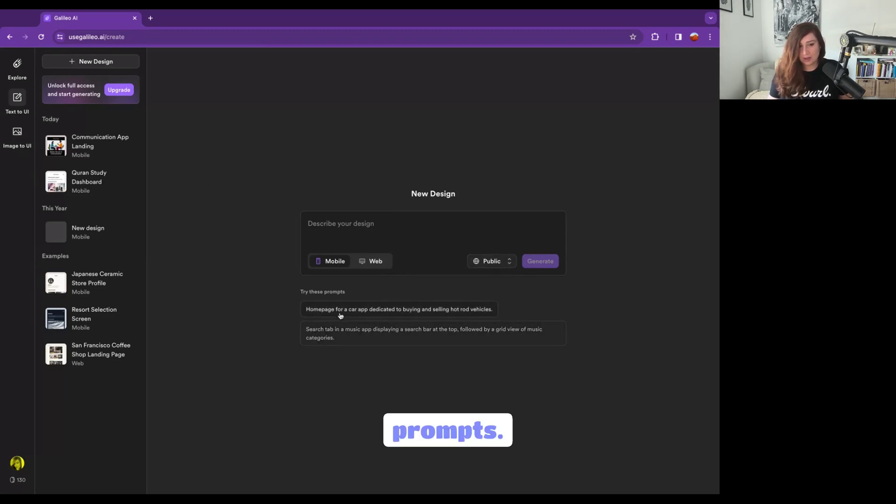
left_click(16, 142)
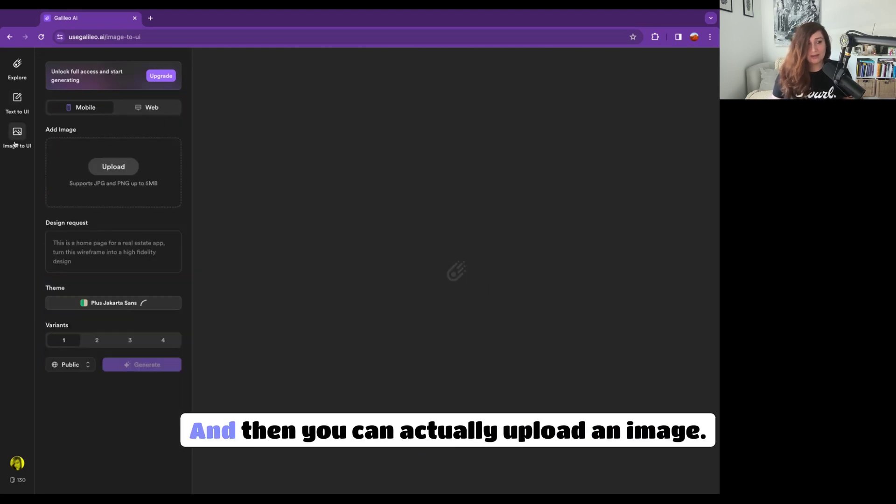